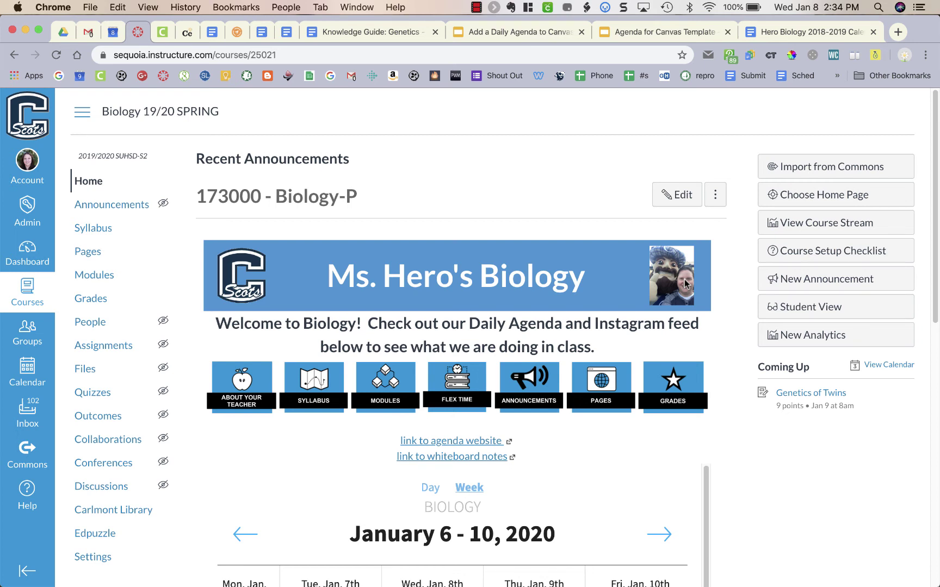
Bring up the Agenda for Canvas Template presentation in Google Slides
scroll(629, 472, down, 1)
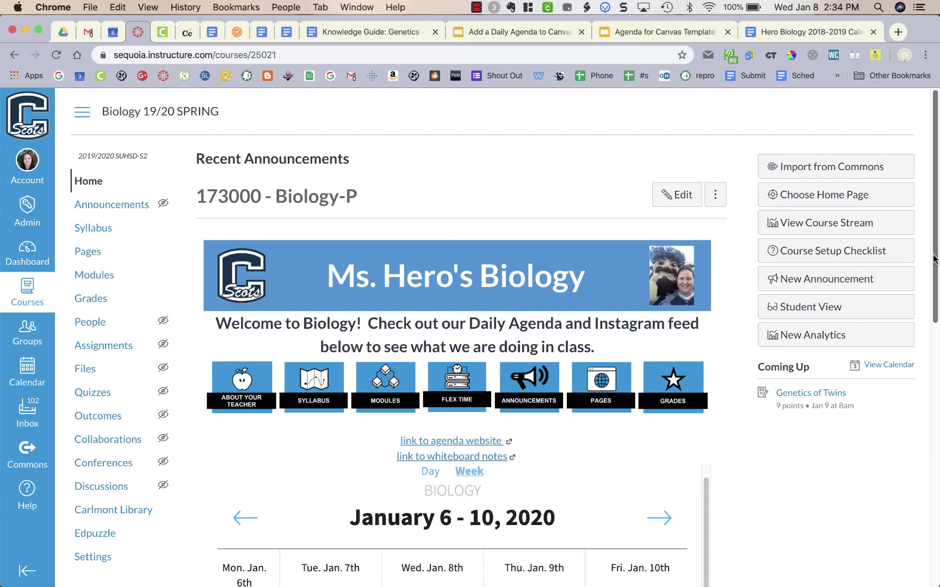
drag(934, 259, 919, 376)
scroll(916, 378, down, 5)
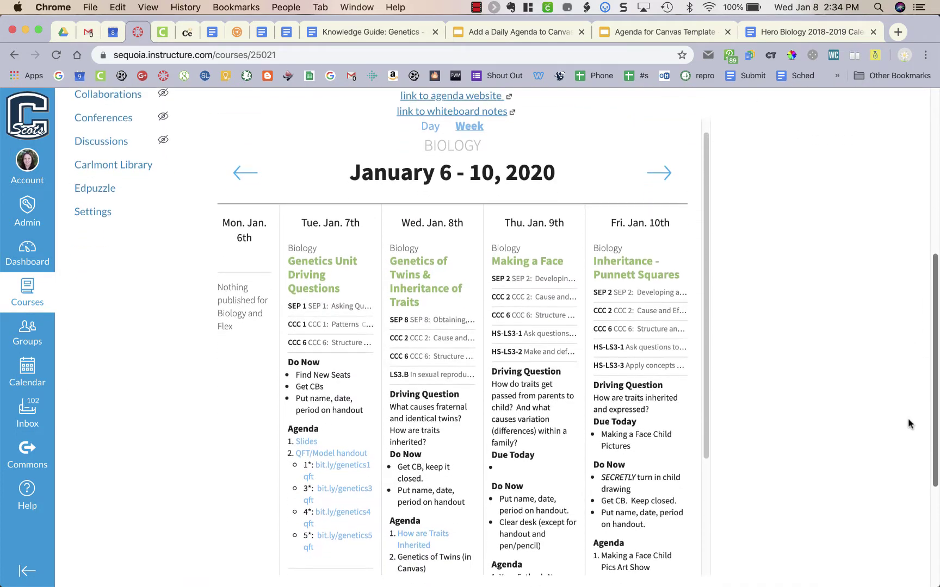
scroll(900, 436, up, 1)
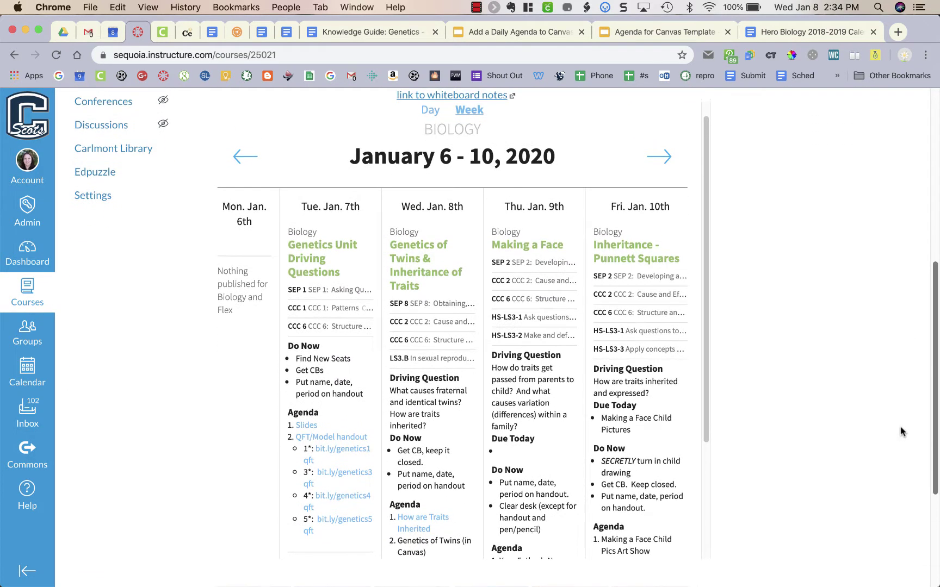
scroll(900, 426, down, 1)
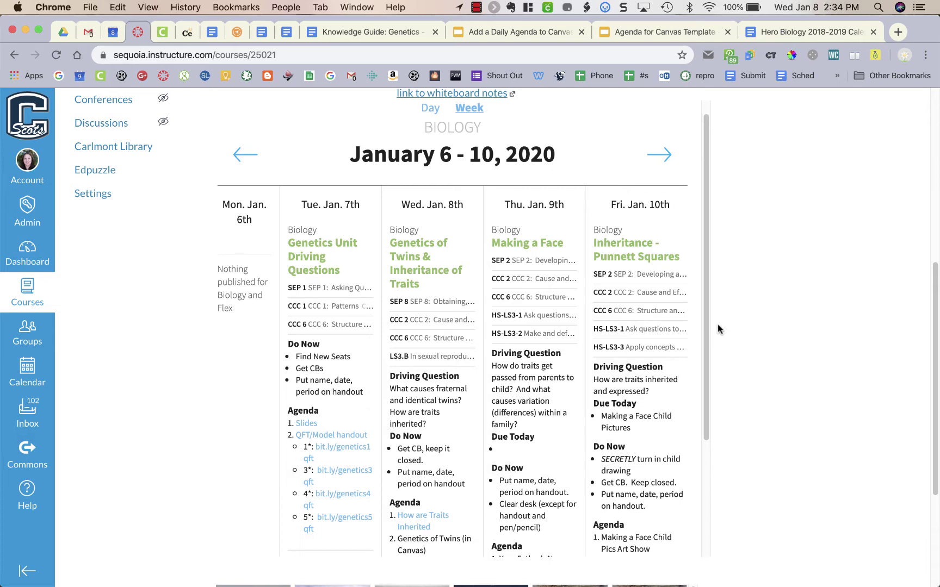
scroll(707, 327, up, 1)
drag(707, 326, 708, 309)
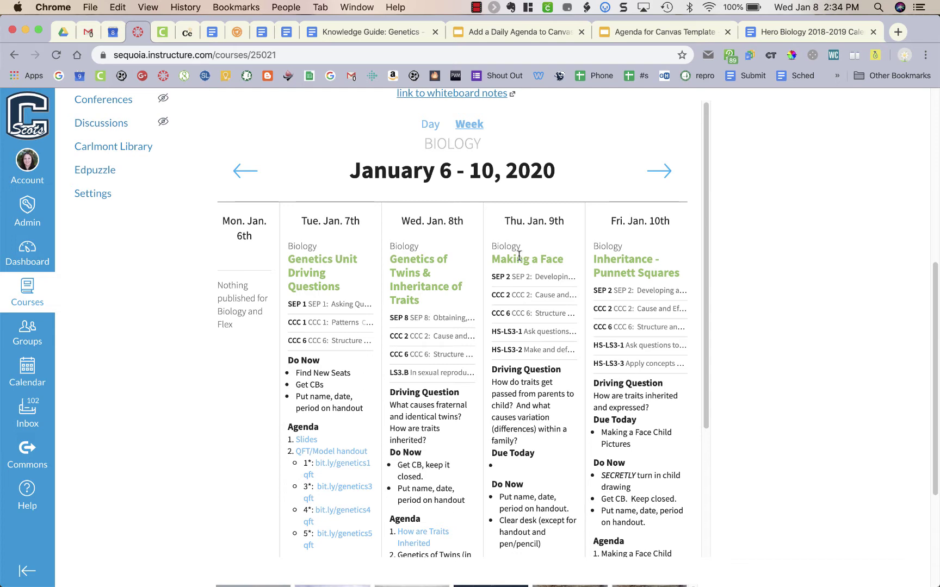
click(638, 33)
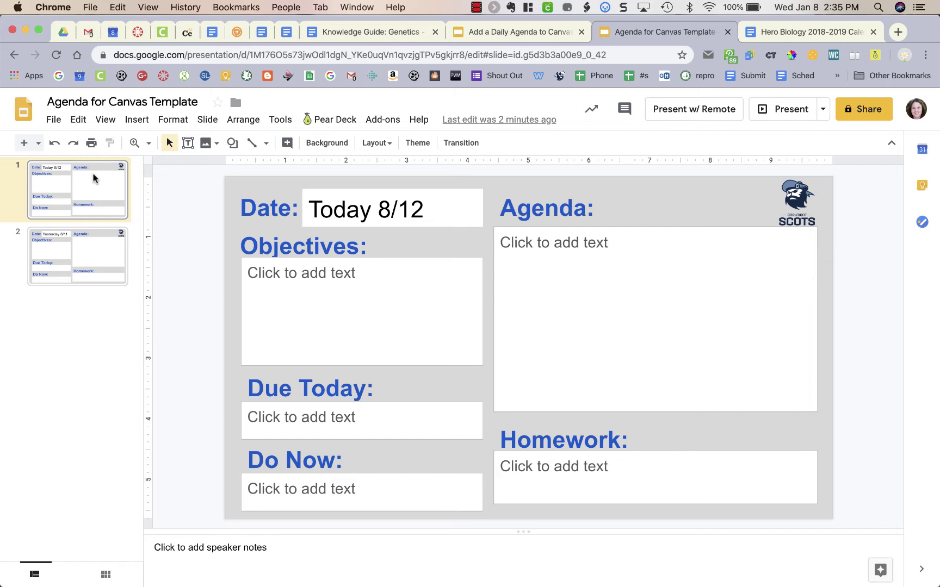
Review the Yesterday 8/11 and Today 8/12 slides, then bring up the File menu
click(64, 253)
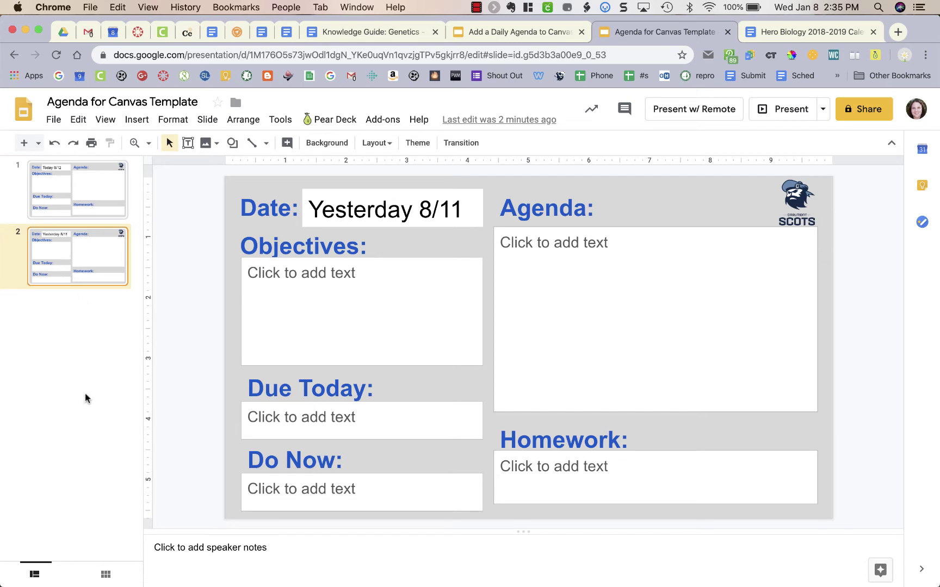
click(64, 188)
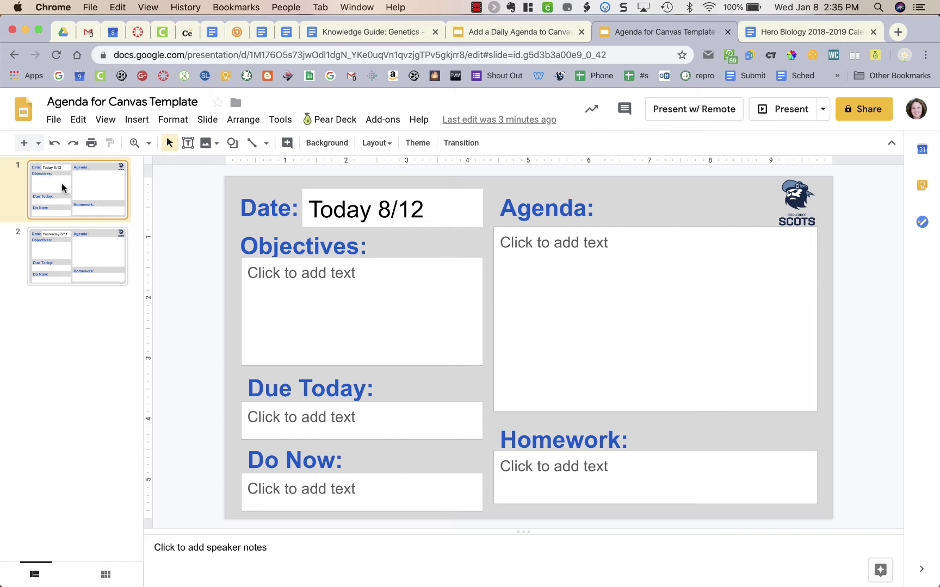
click(54, 120)
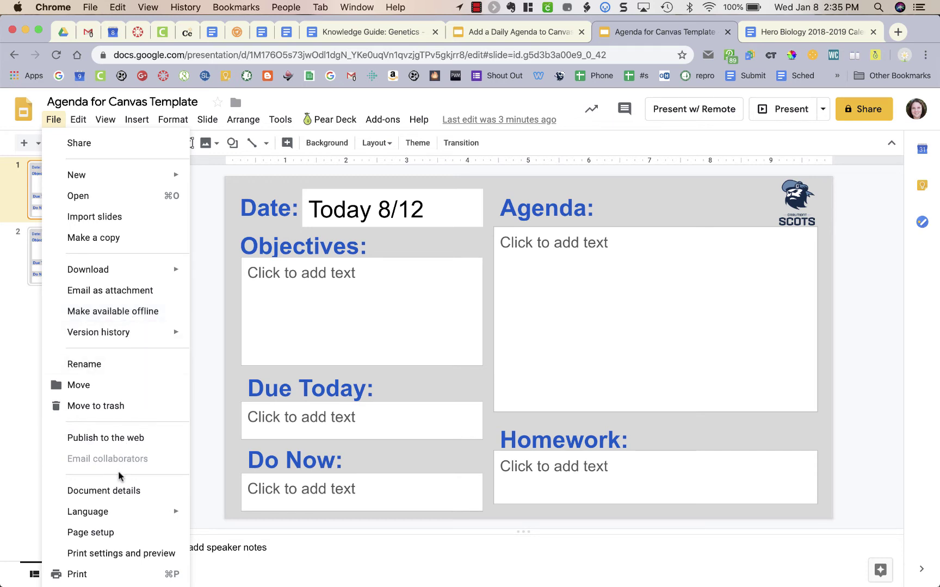
Publish the presentation to the web as an embed and get the Medium 960x569 iframe code
click(143, 442)
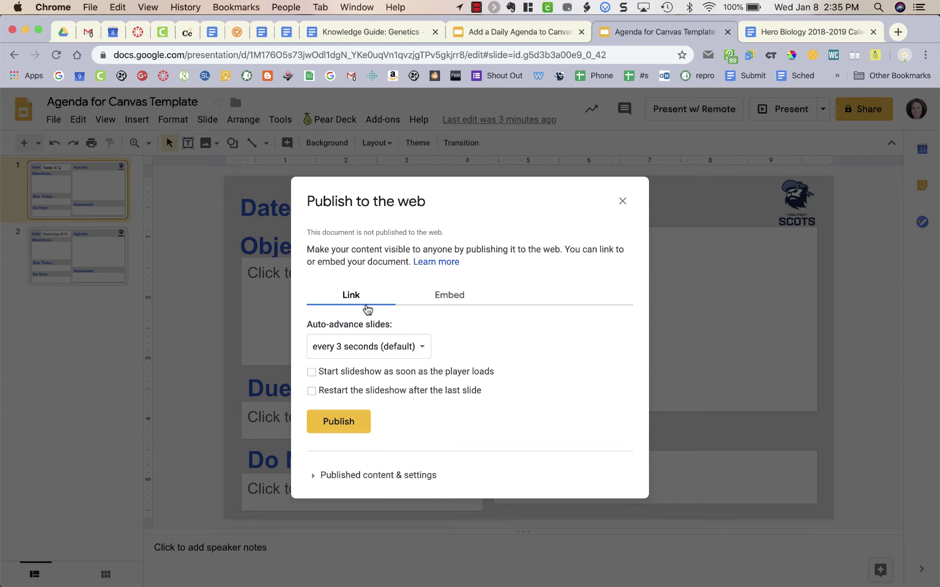
click(455, 300)
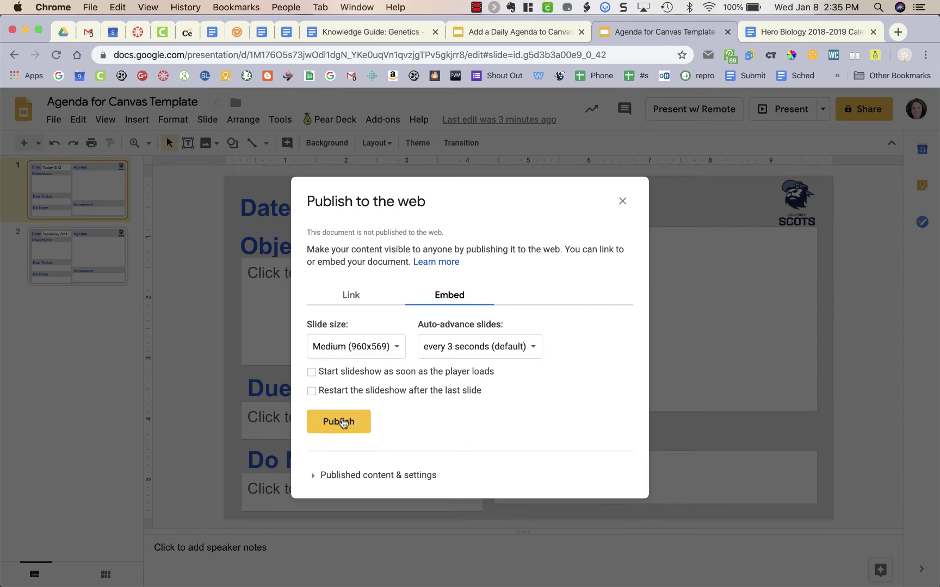
click(342, 422)
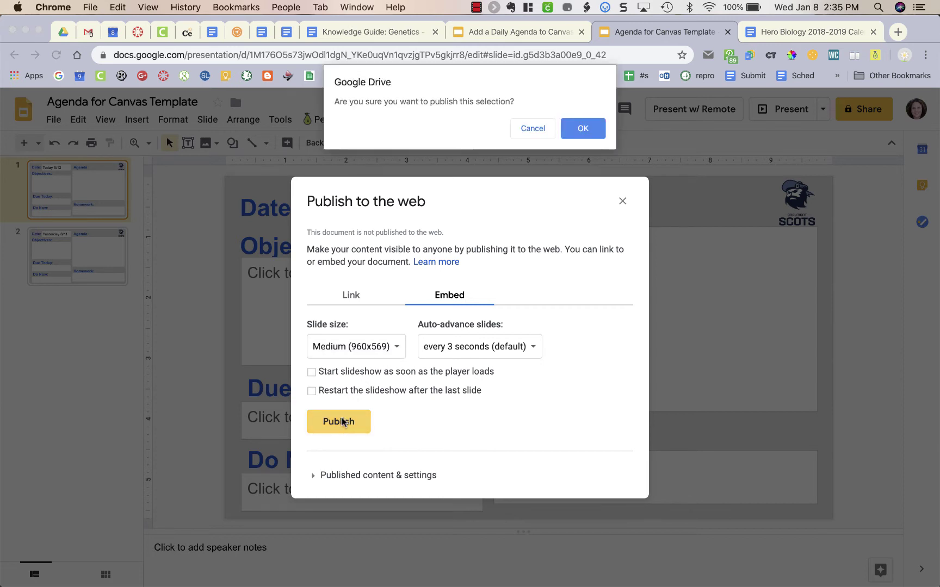
click(583, 130)
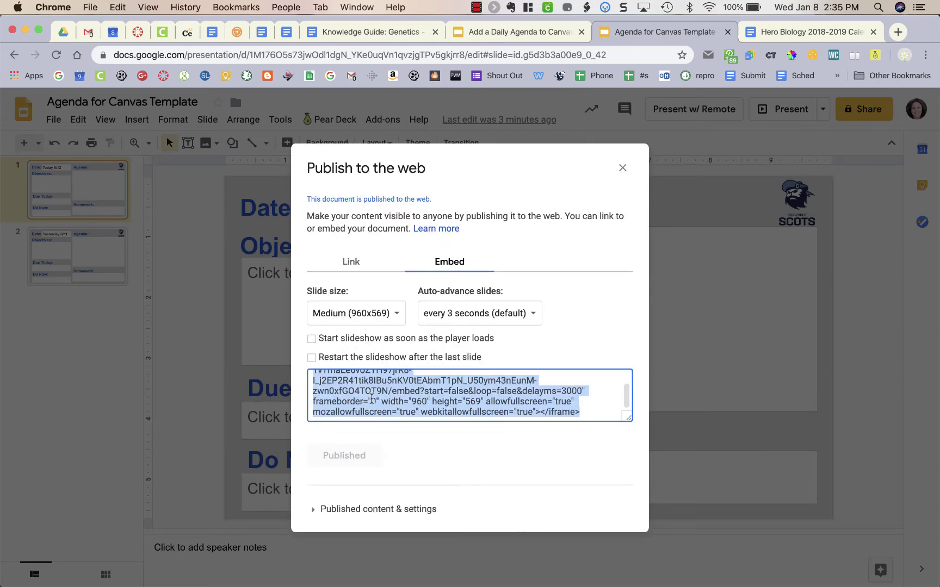
scroll(371, 400, up, 3)
scroll(371, 403, down, 3)
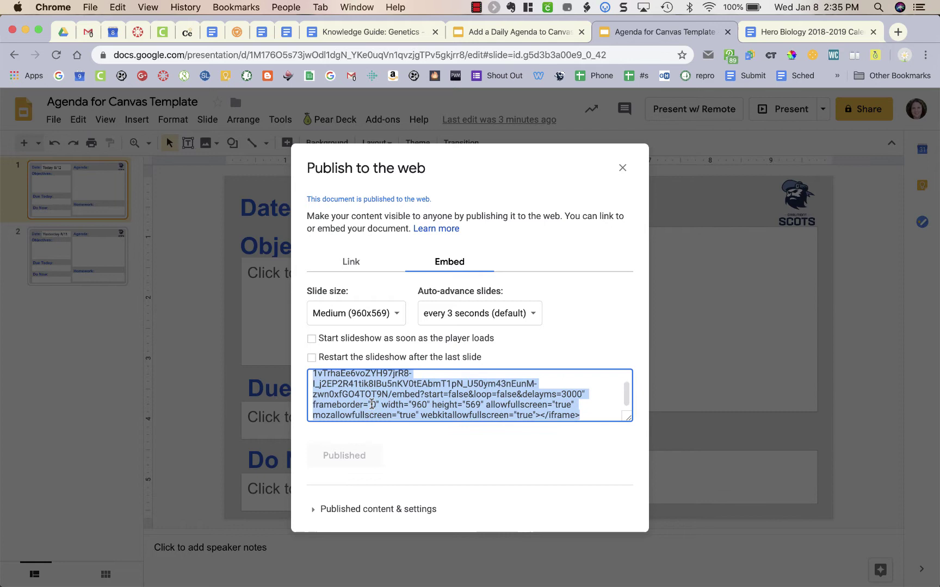
scroll(371, 404, up, 2)
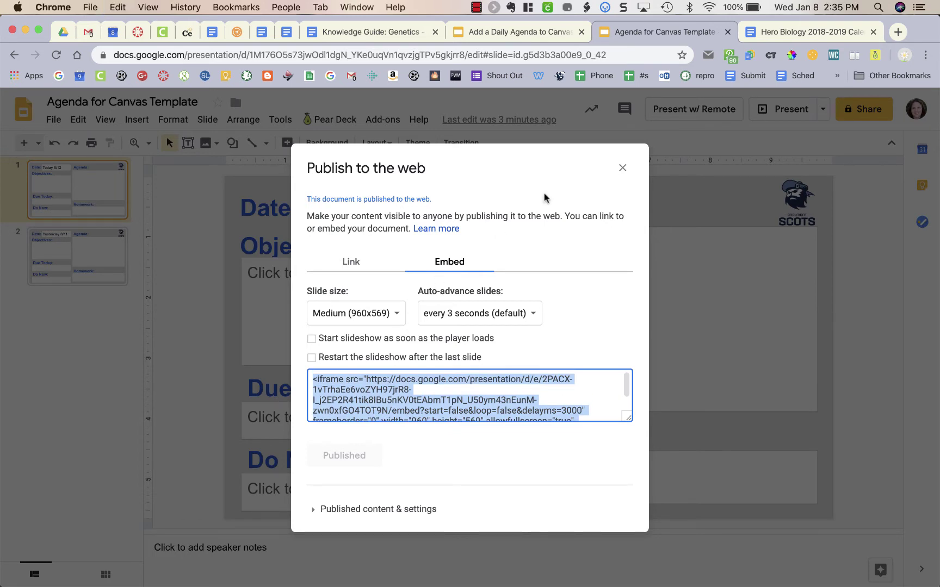
Return to the Canvas course home page and put it into edit mode
click(144, 33)
scroll(213, 211, up, 10)
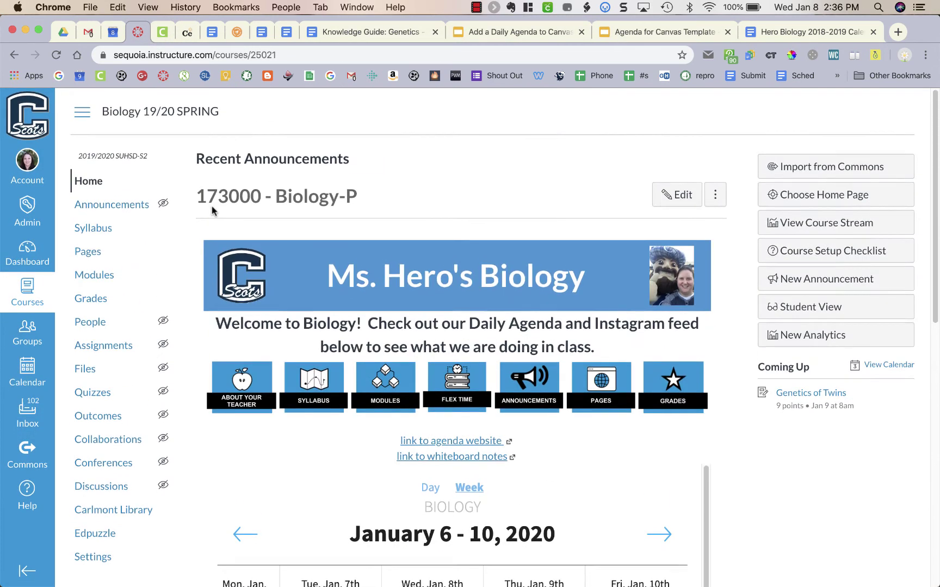
click(674, 195)
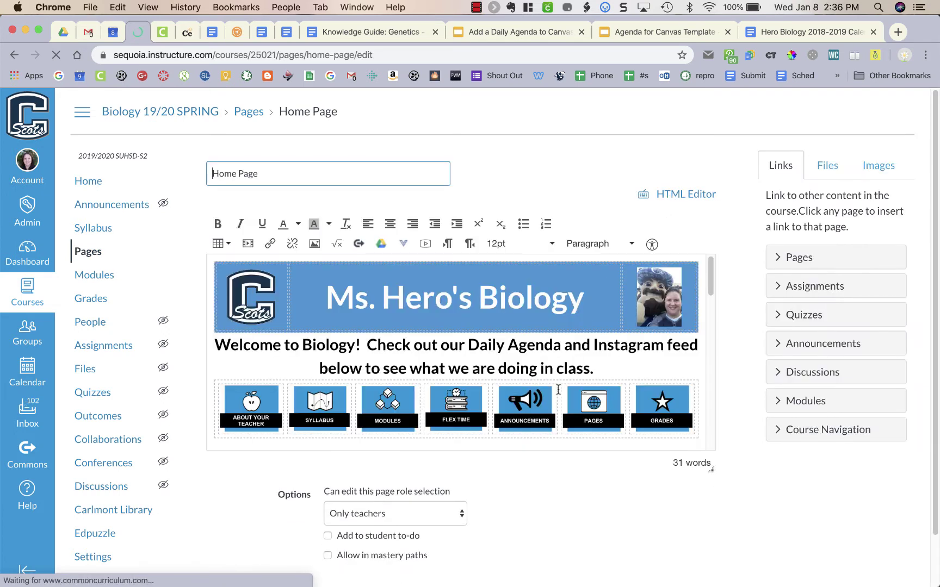
scroll(710, 278, down, 5)
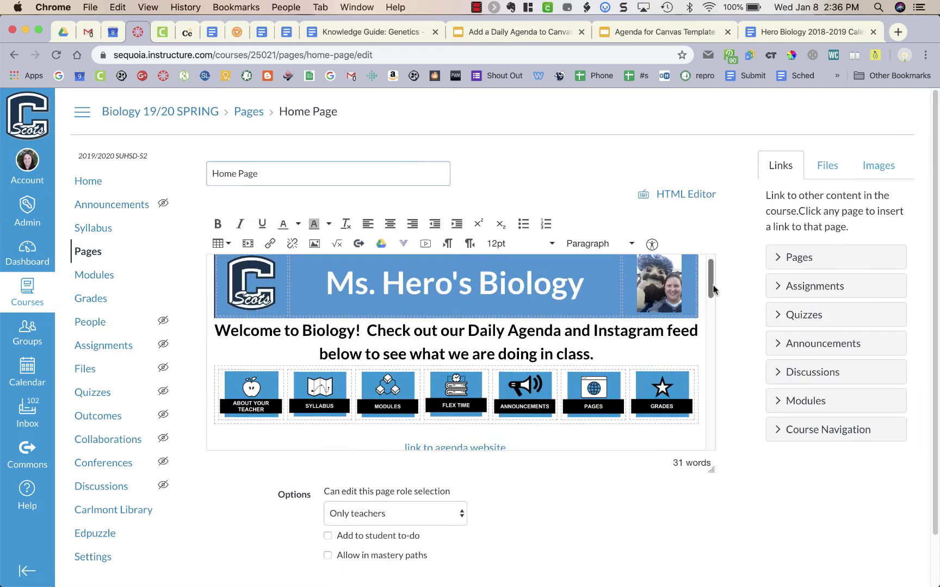
scroll(707, 276, up, 5)
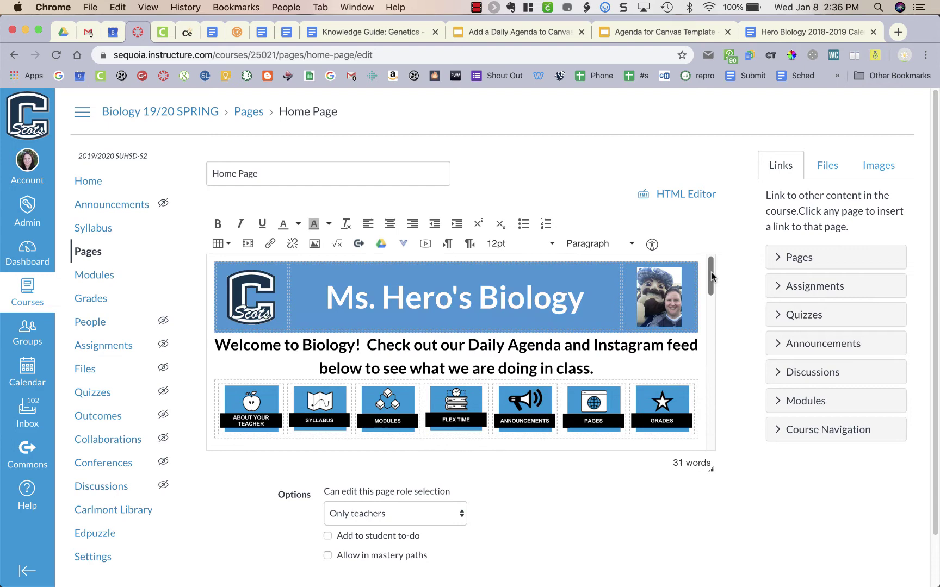
scroll(710, 275, down, 3)
scroll(710, 294, up, 3)
In the HTML Editor, paste the Google Slides iframe code on a new line after the last </p>
click(672, 197)
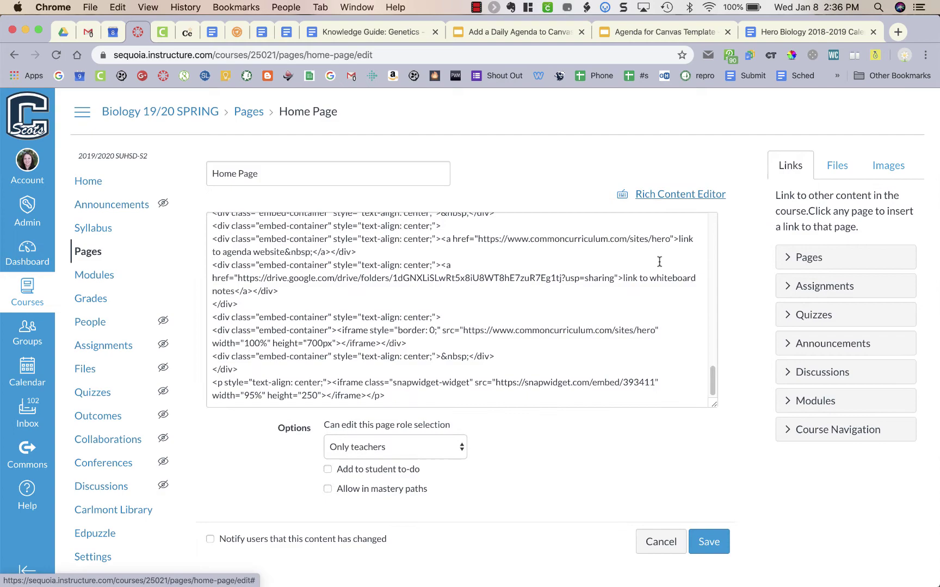
scroll(649, 294, up, 10)
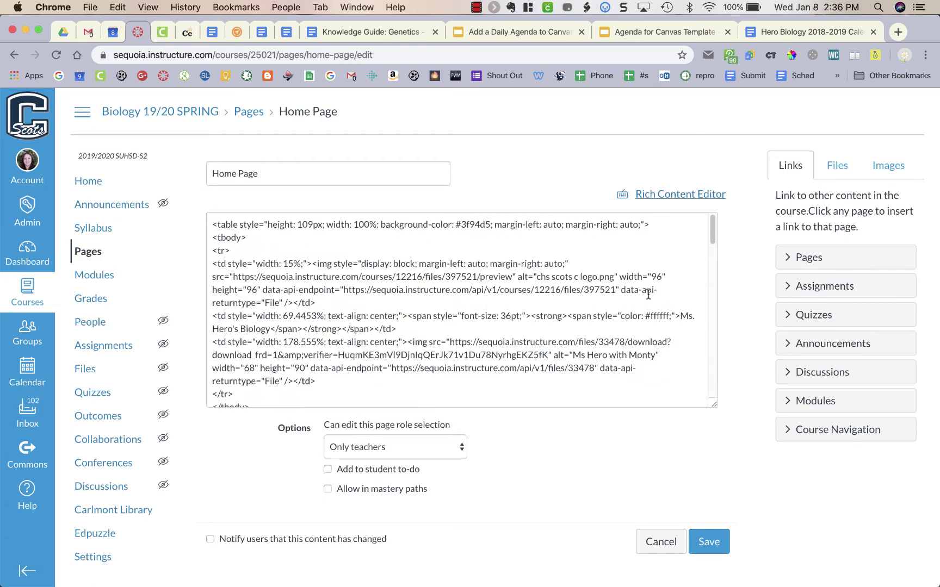
scroll(593, 368, down, 5)
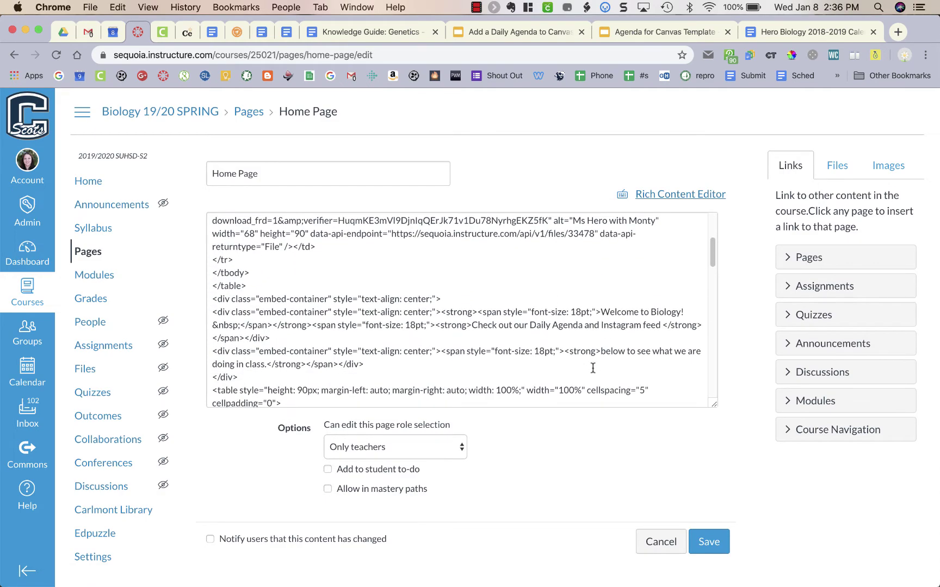
scroll(593, 368, down, 10)
click(519, 396)
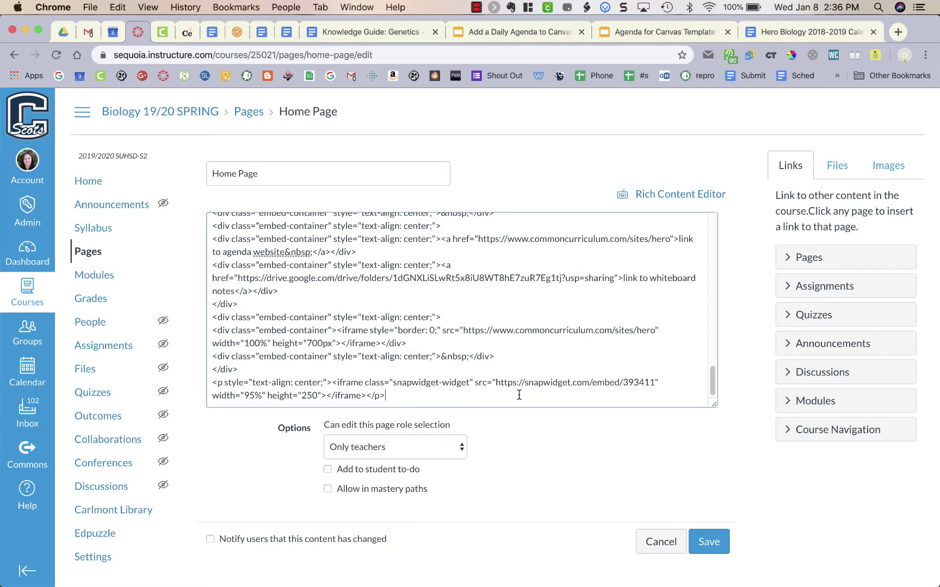
key(Return)
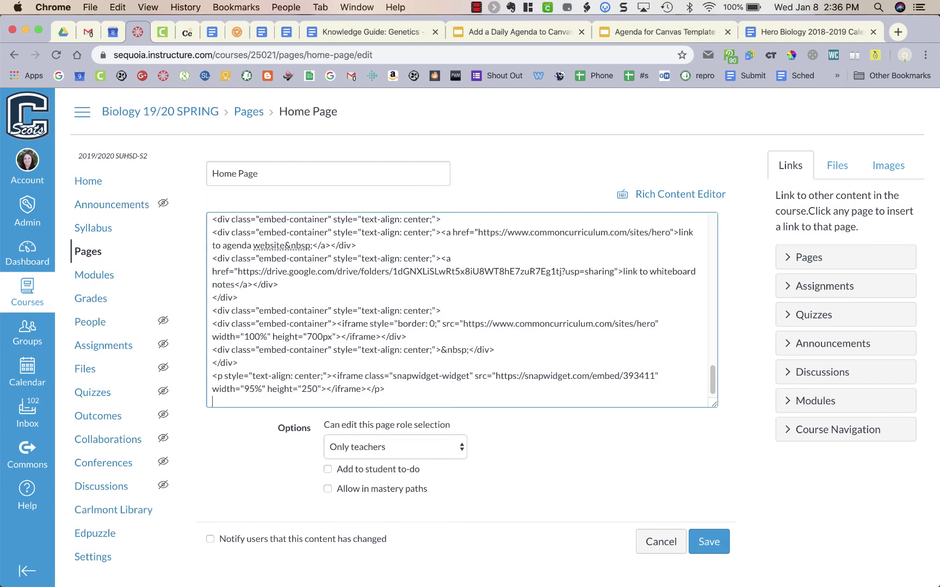
text(<iframe src="https://docs.google.com/presentation/d/e/2PACX-1vTrhaEe6voZYH97jrR8-l_j2EP2R41tik8IBu5nKV0tEAbmT1pN_U50ym43nEunM-zwn0xfGO4TOT9N/embed?start=false&loop=false&delayms=3000" frameborder="0" width="960" height="569" allowfullscreen="true" mozallowfullscreen="true" webkitallowfullscreen="true"></iframe>)
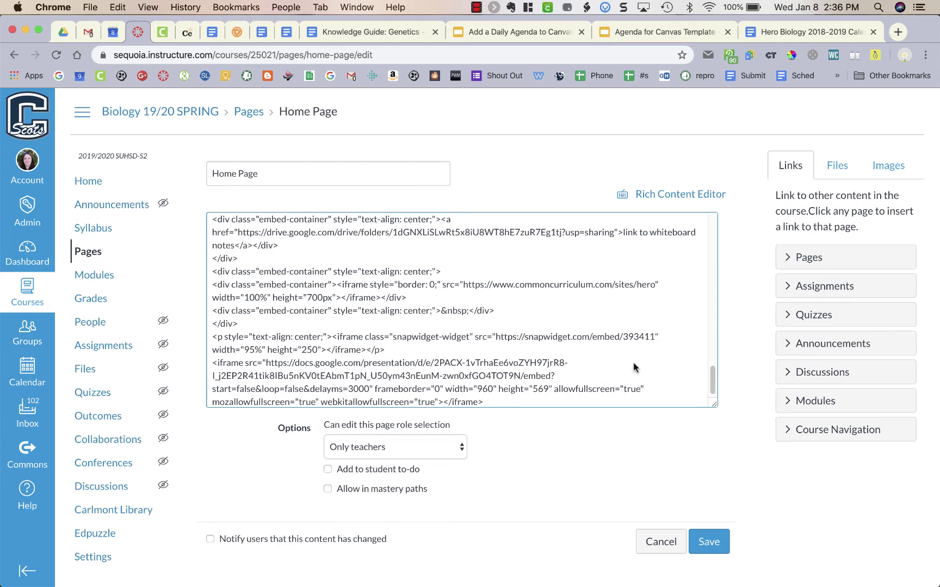
Switch back to the Rich Content Editor and scroll down to the embedded agenda slide
click(708, 195)
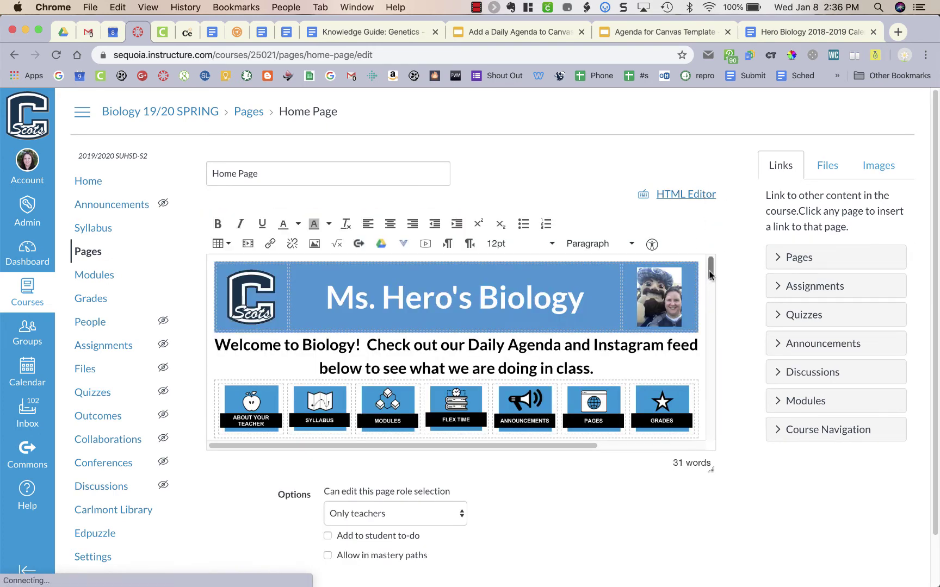
drag(710, 275, 682, 454)
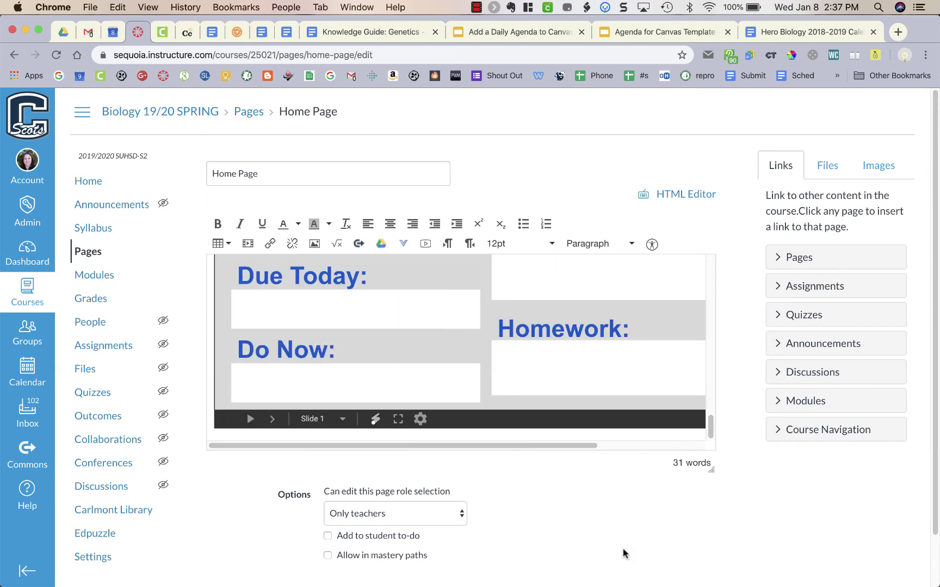
scroll(623, 552, down, 2)
Save the home page, preview Home in Student View, and list the embedded agenda's slides
click(698, 553)
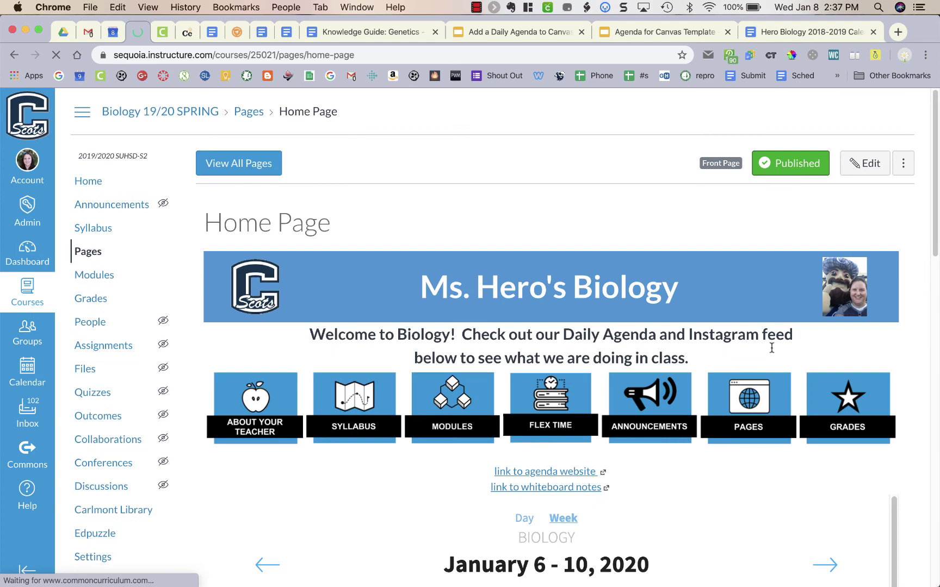
click(88, 182)
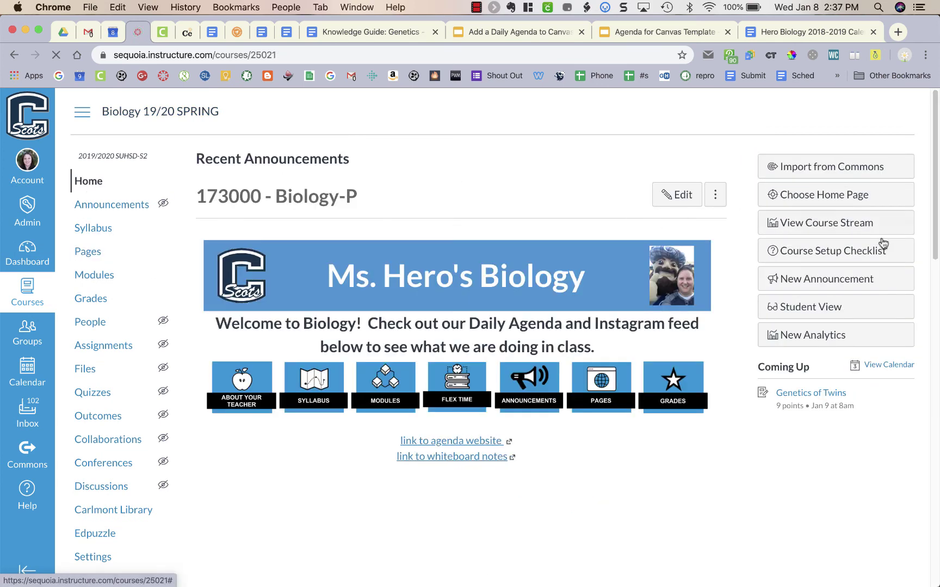
click(796, 311)
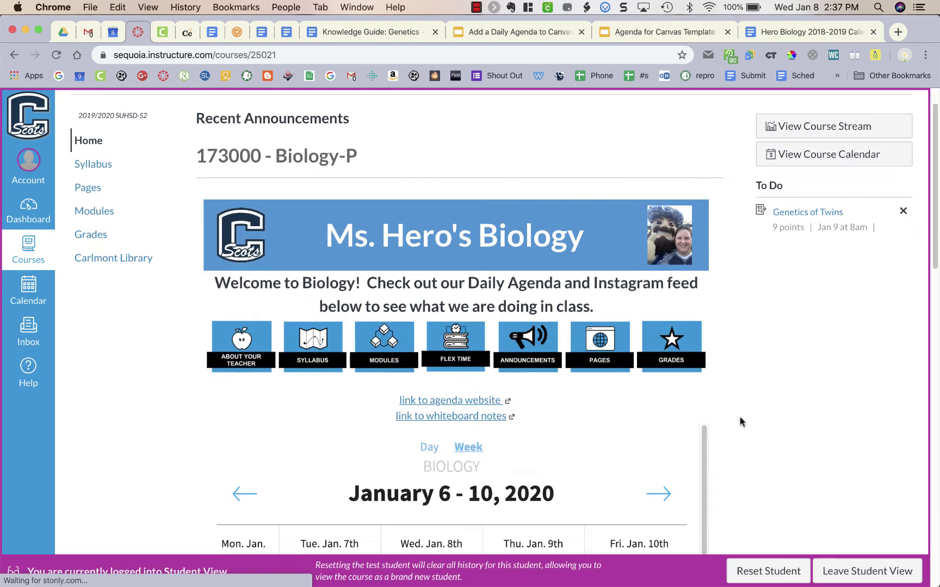
scroll(742, 422, down, 15)
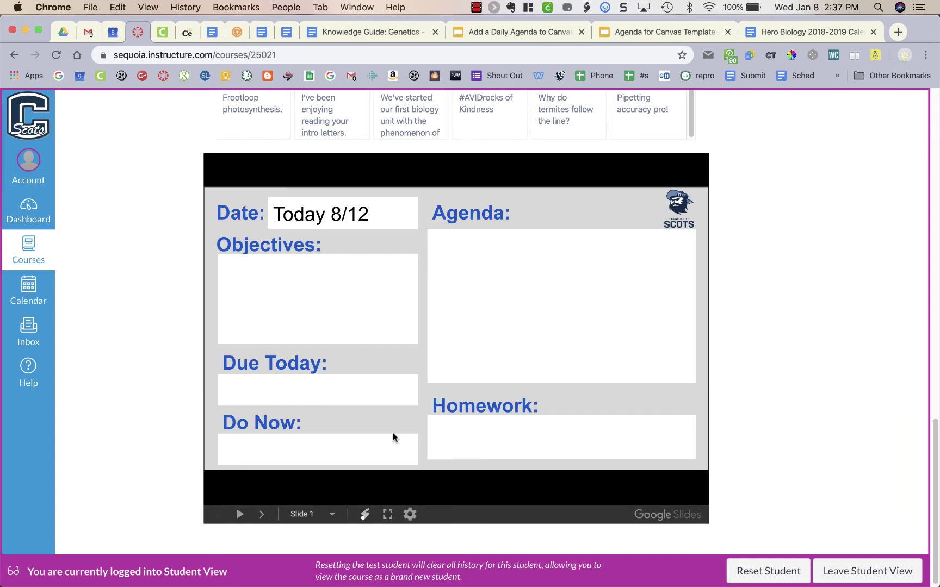
click(298, 514)
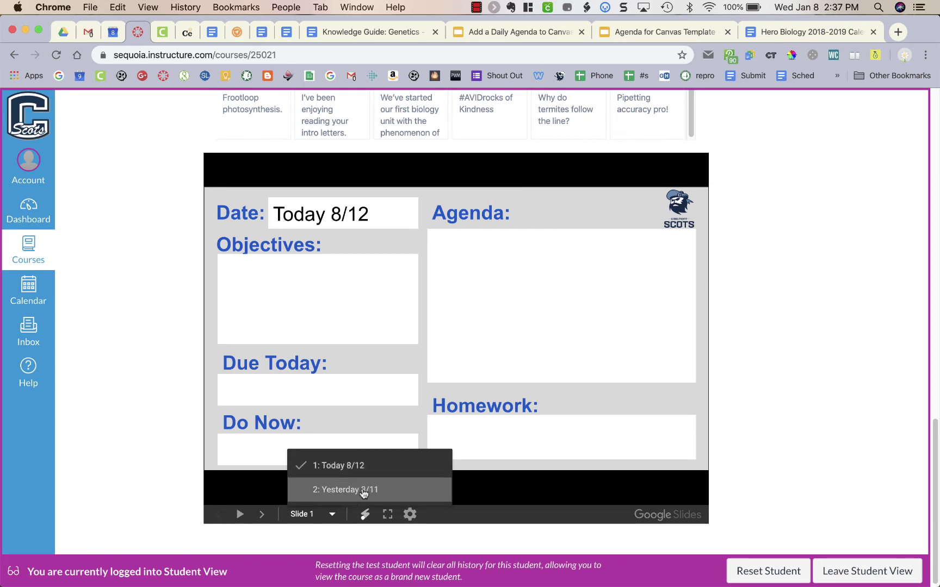
Back in the presentation, replace slide 1's Today 8/12 date with 1/8
click(639, 34)
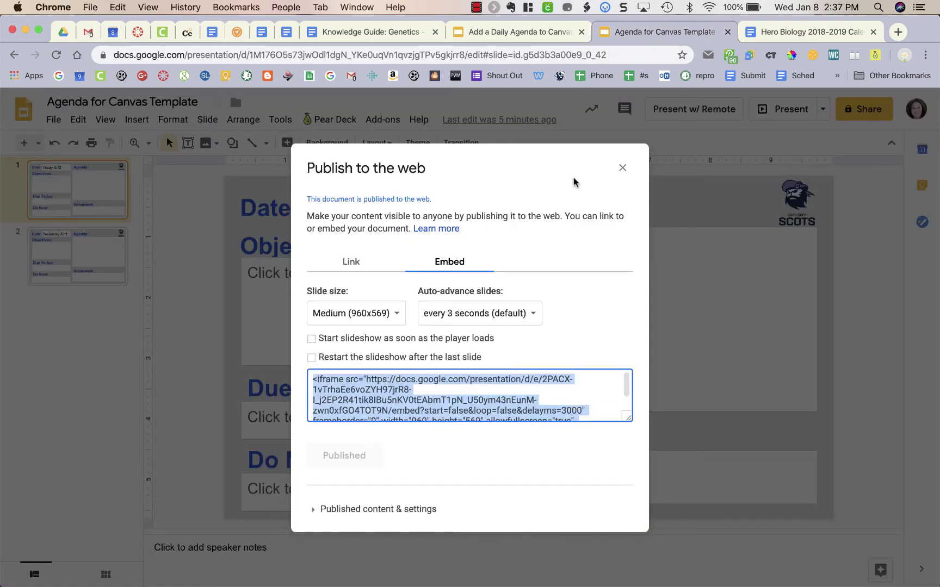
click(621, 168)
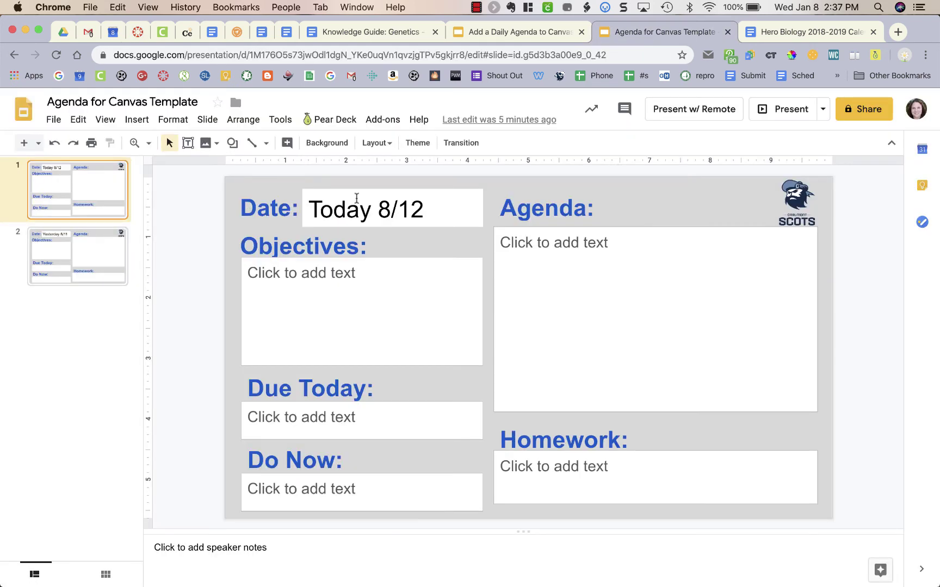
click(364, 205)
click(379, 208)
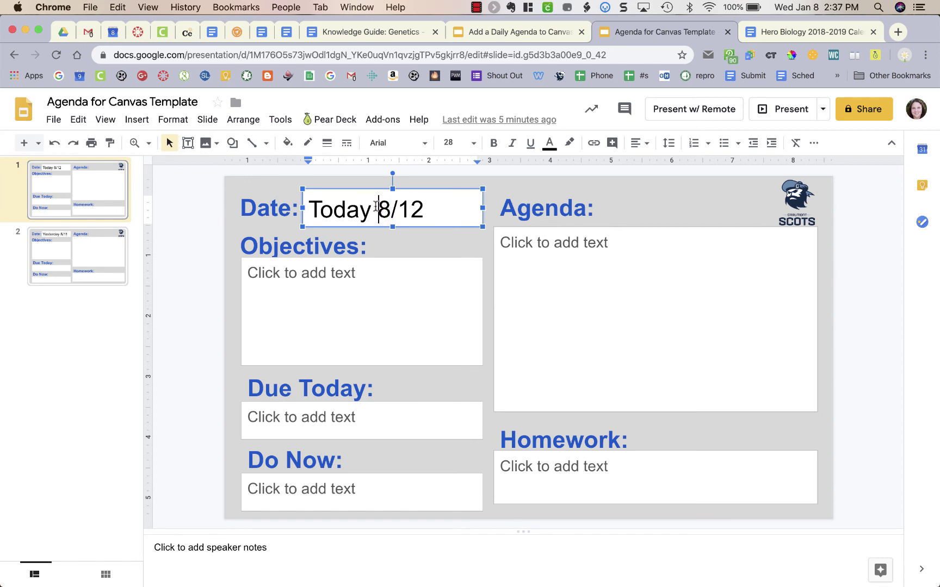
drag(417, 208, 309, 204)
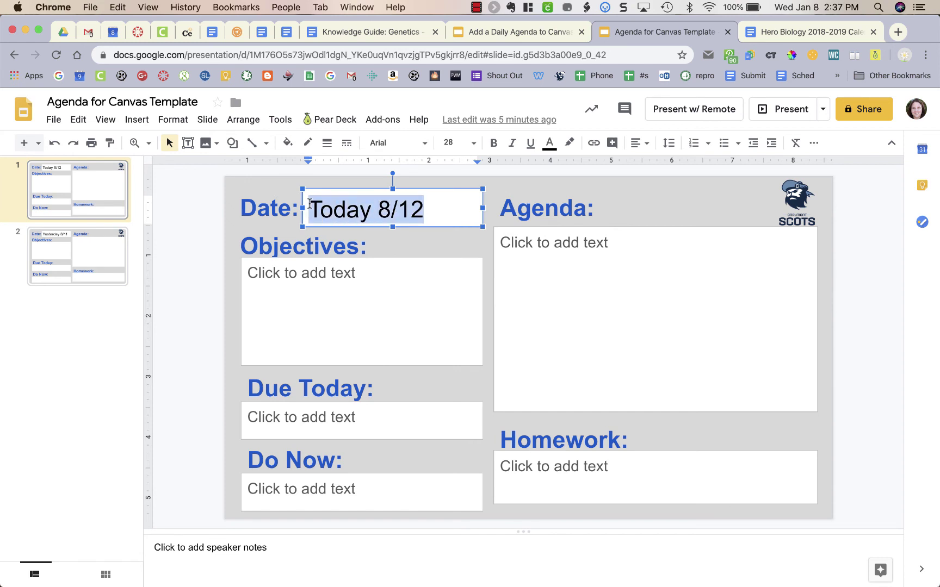
text(1/8)
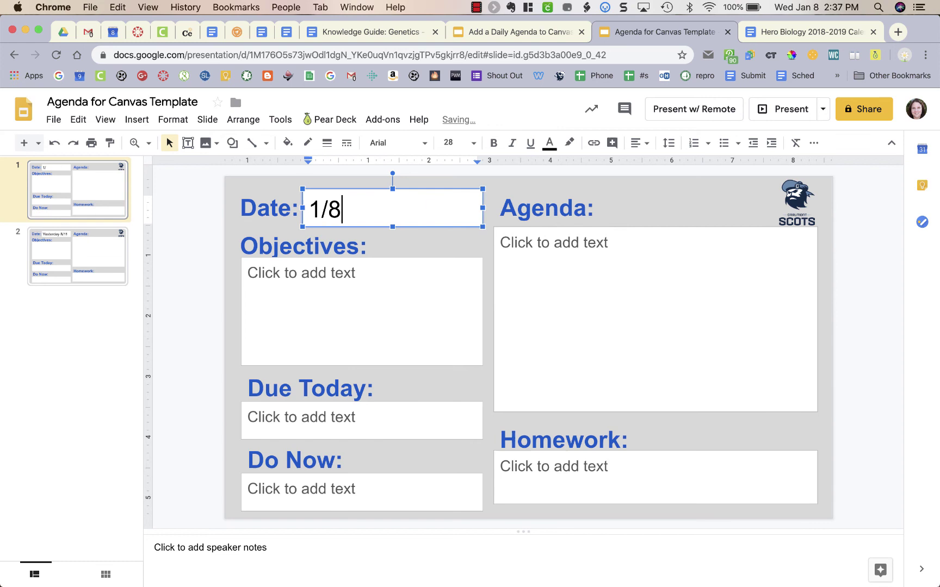
Replace slide 2's Yesterday 8/11 date with 1/7, then return to the Canvas page
click(66, 249)
click(322, 210)
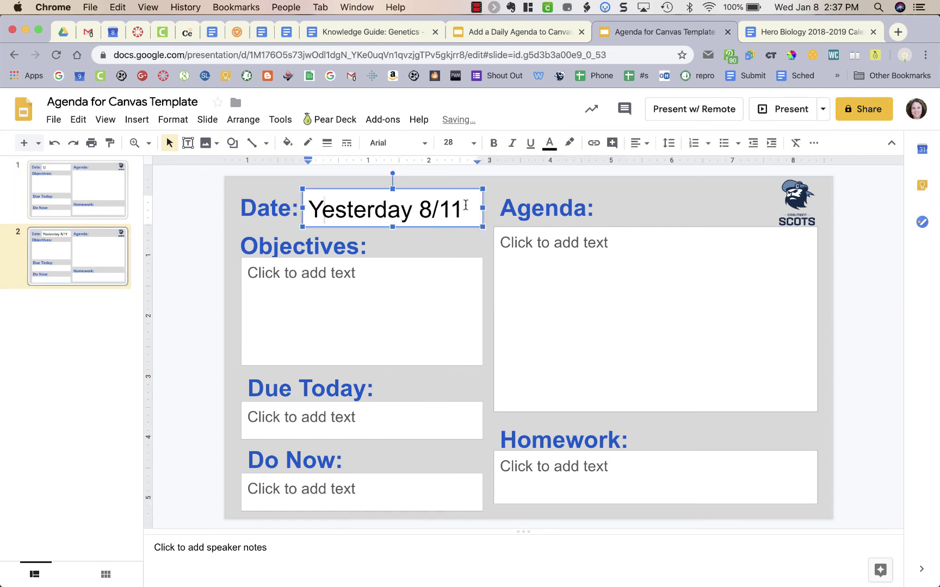
drag(466, 205, 303, 207)
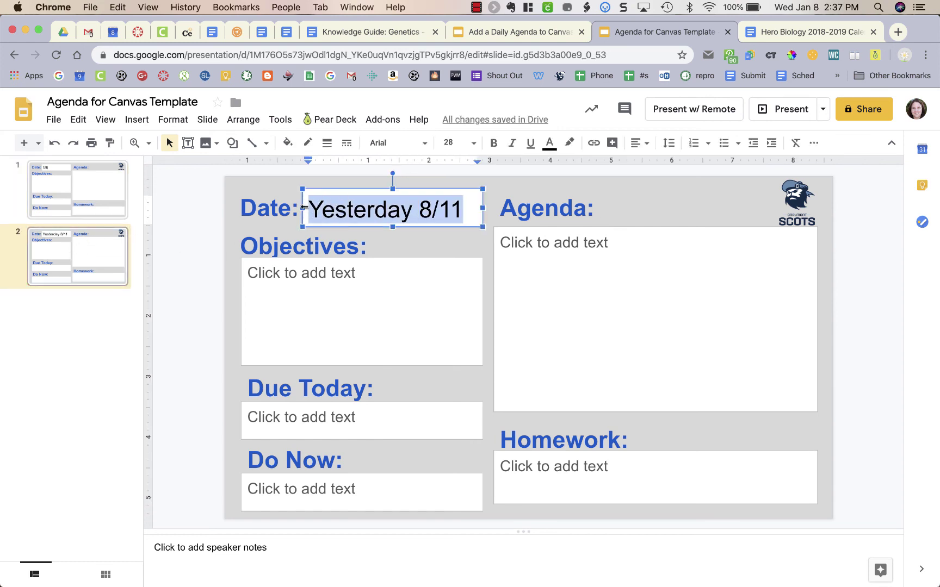
text(1/7)
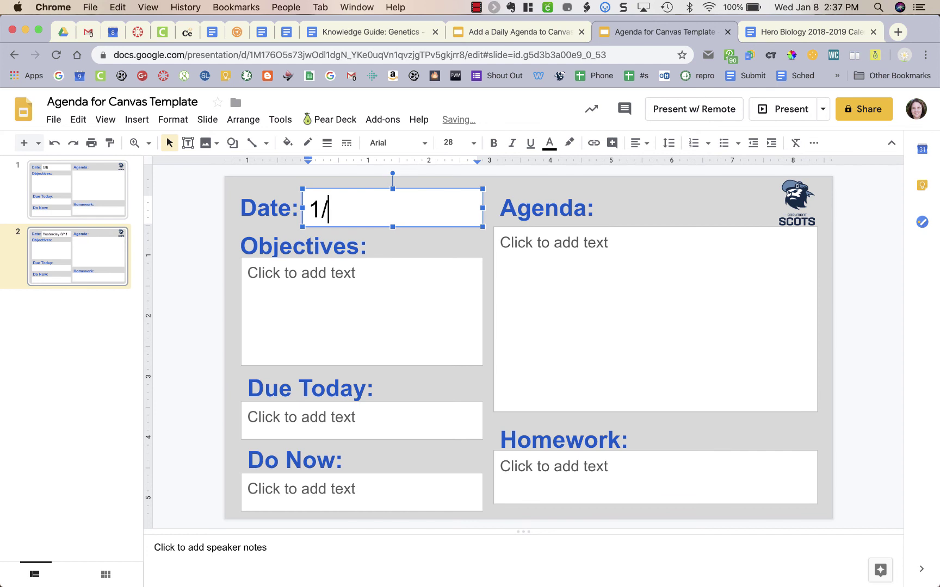
click(75, 254)
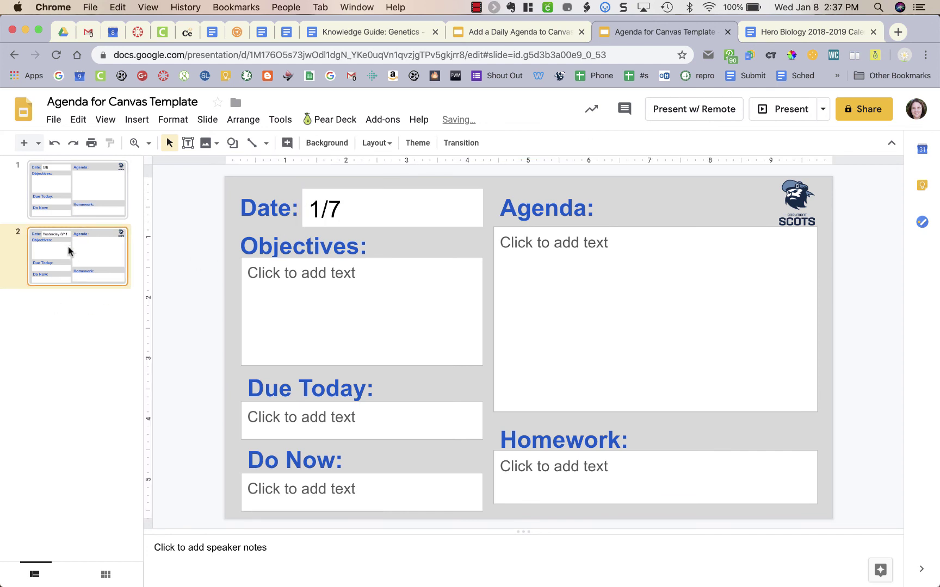
click(81, 194)
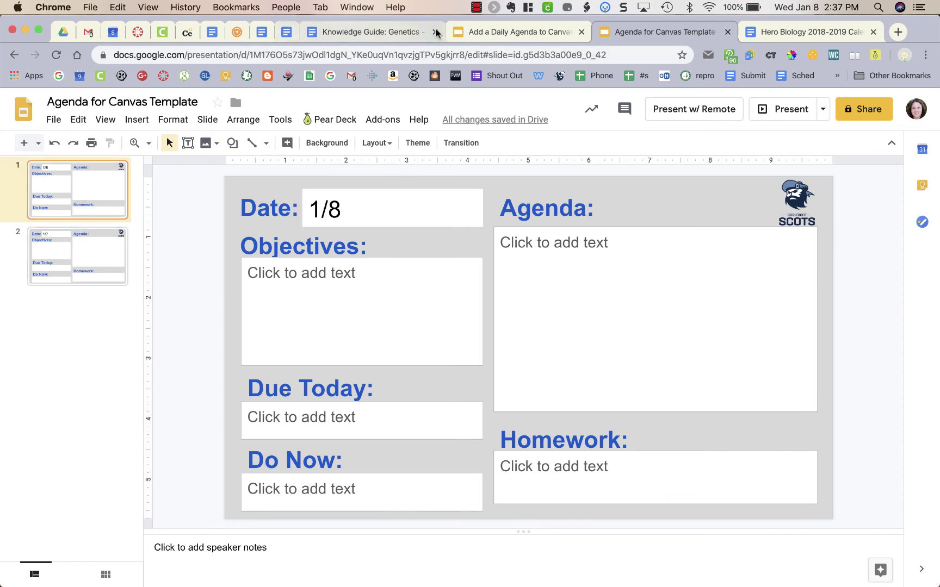
click(137, 33)
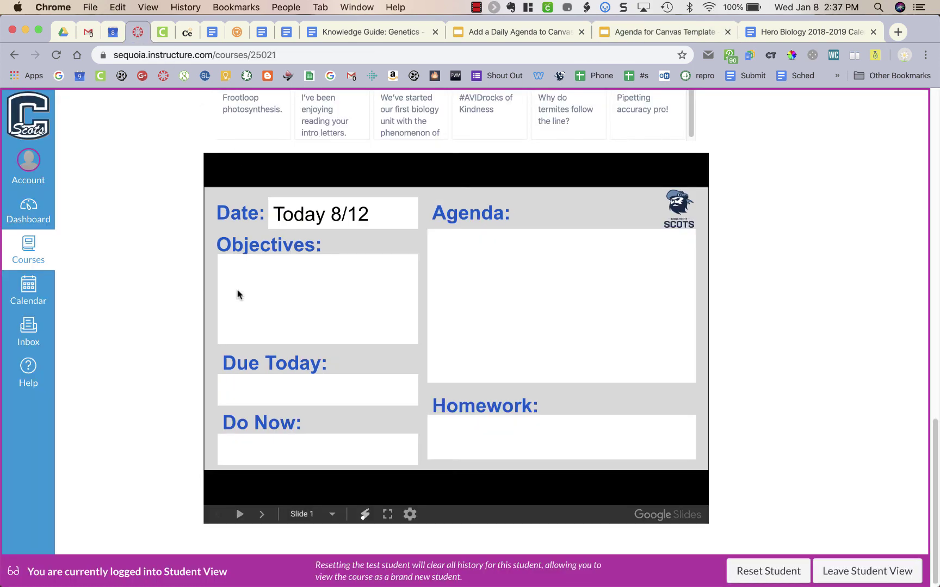
Reload the student preview, confirm the embed lists slides 1/8 and 1/7, and return to the presentation
scroll(237, 294, up, 4)
scroll(237, 295, down, 3)
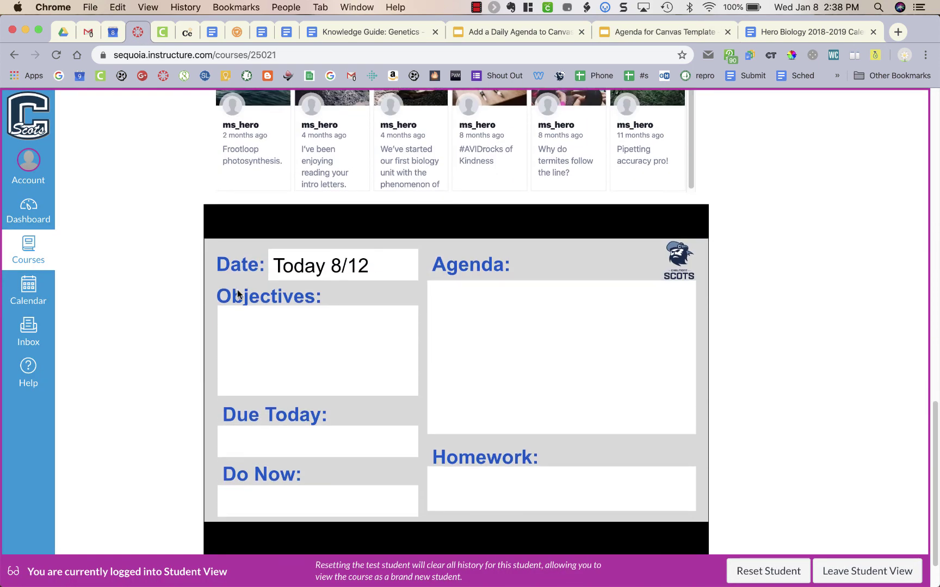
key(super+r)
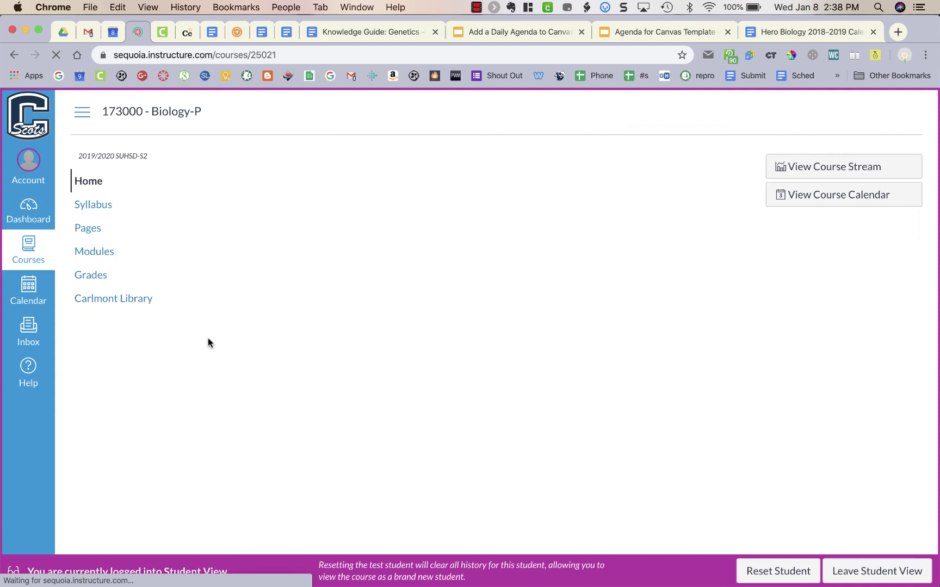
scroll(713, 271, down, 2)
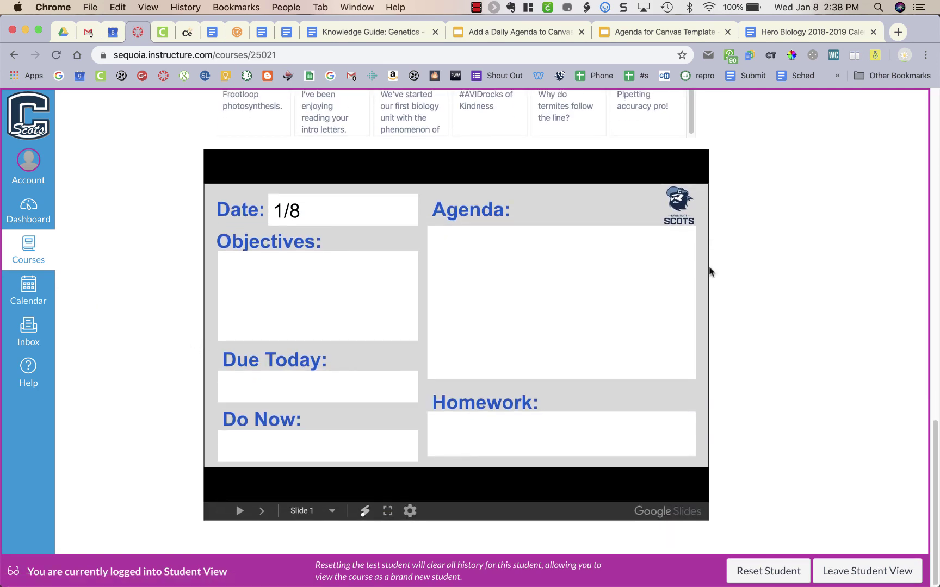
click(321, 510)
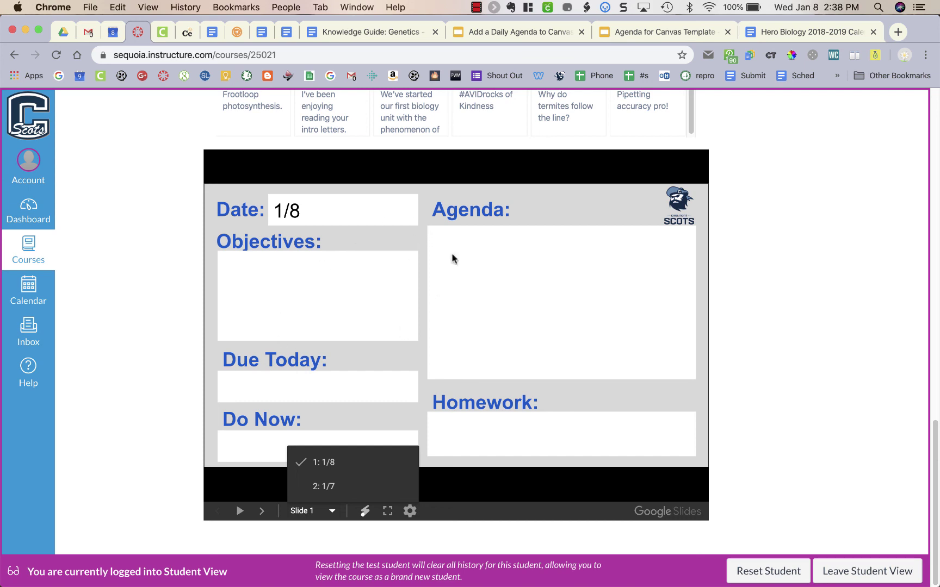
click(659, 31)
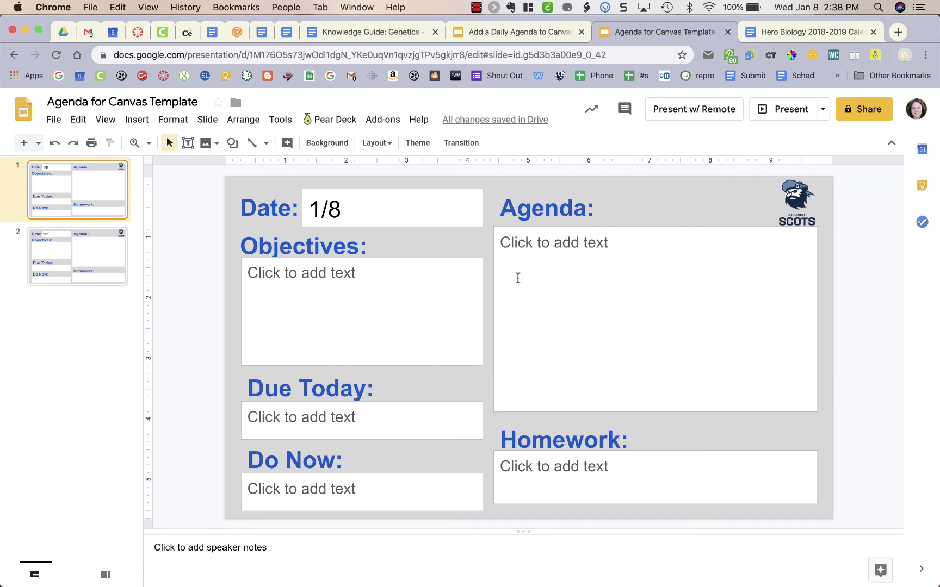